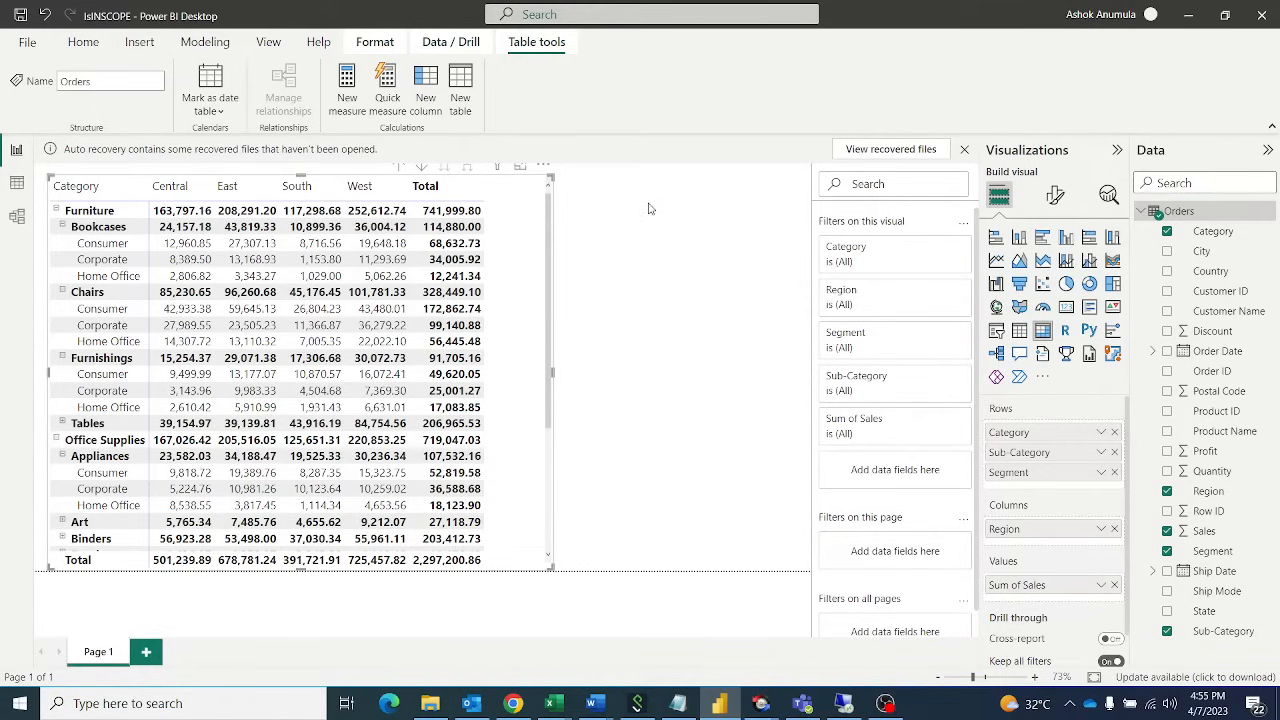
# Step: Create a new measure in the Orders table whose formula starts with an IF test of ISINSCOPE(Orders[Segment])
pyautogui.click(354, 84)
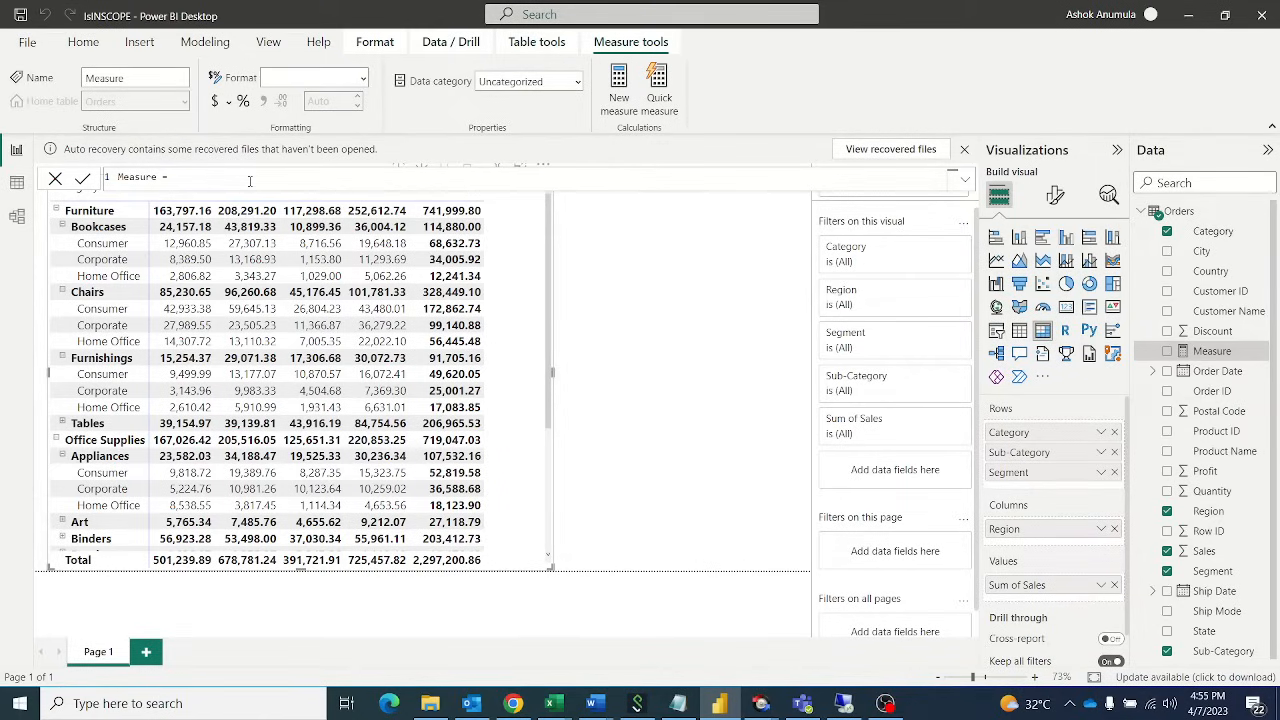
pyautogui.write('isinsc')
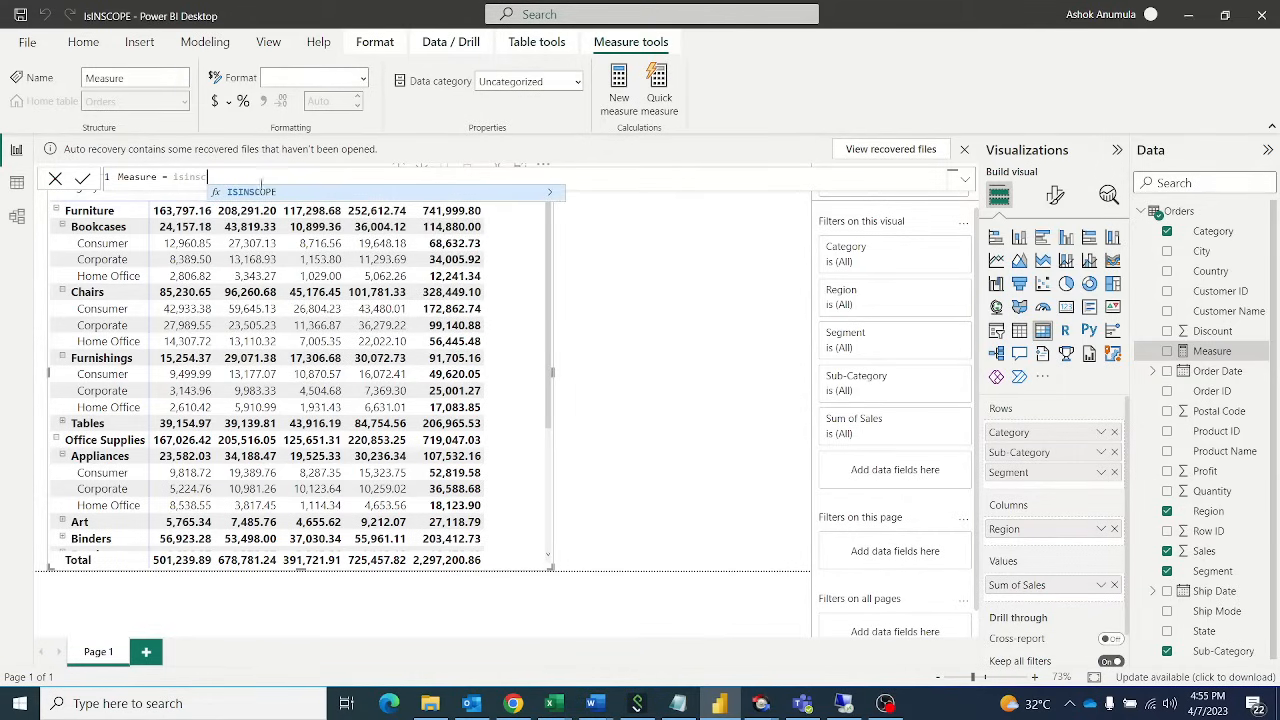
pyautogui.click(175, 177)
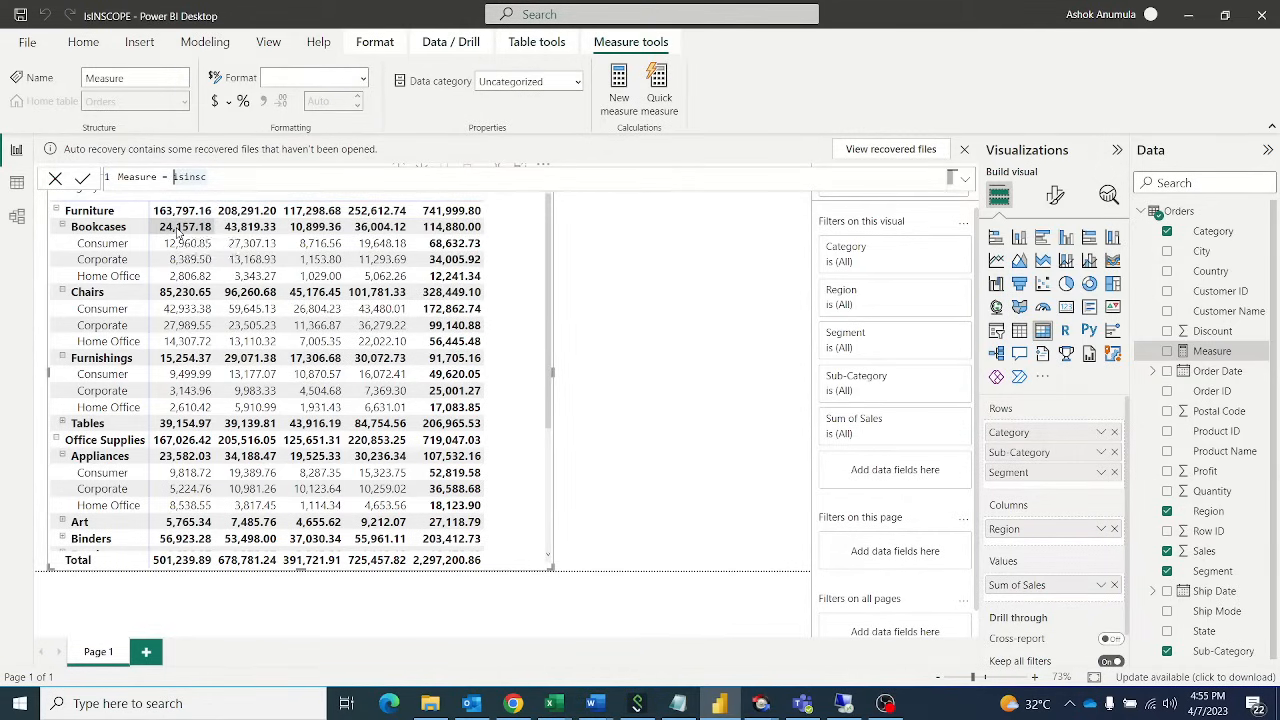
pyautogui.write('if(i')
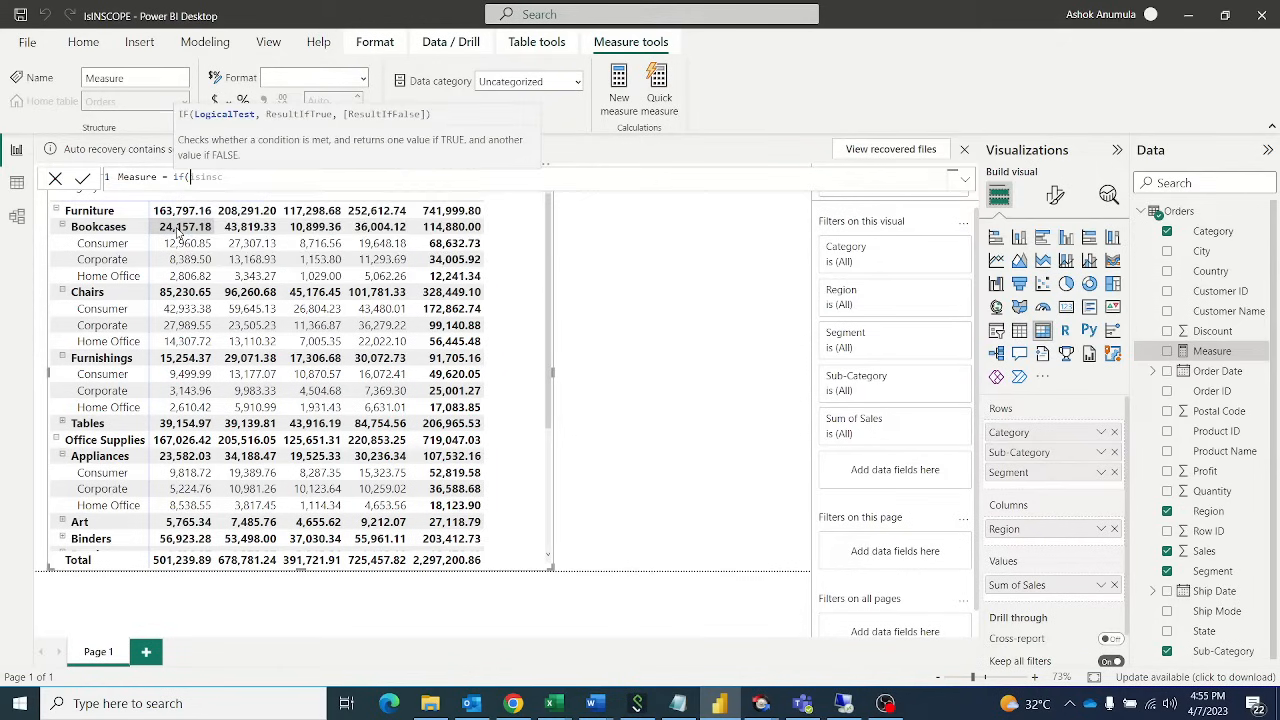
pyautogui.moveTo(233, 176); pyautogui.dragTo(191, 177)
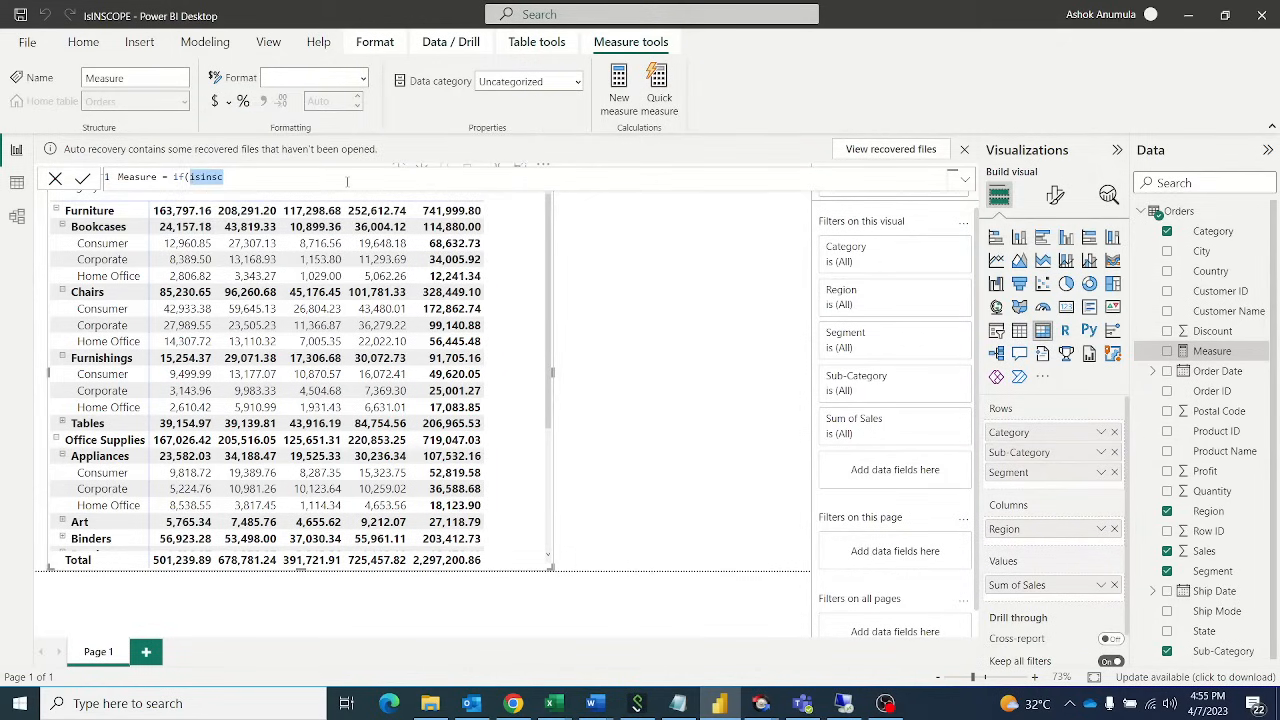
pyautogui.write('I')
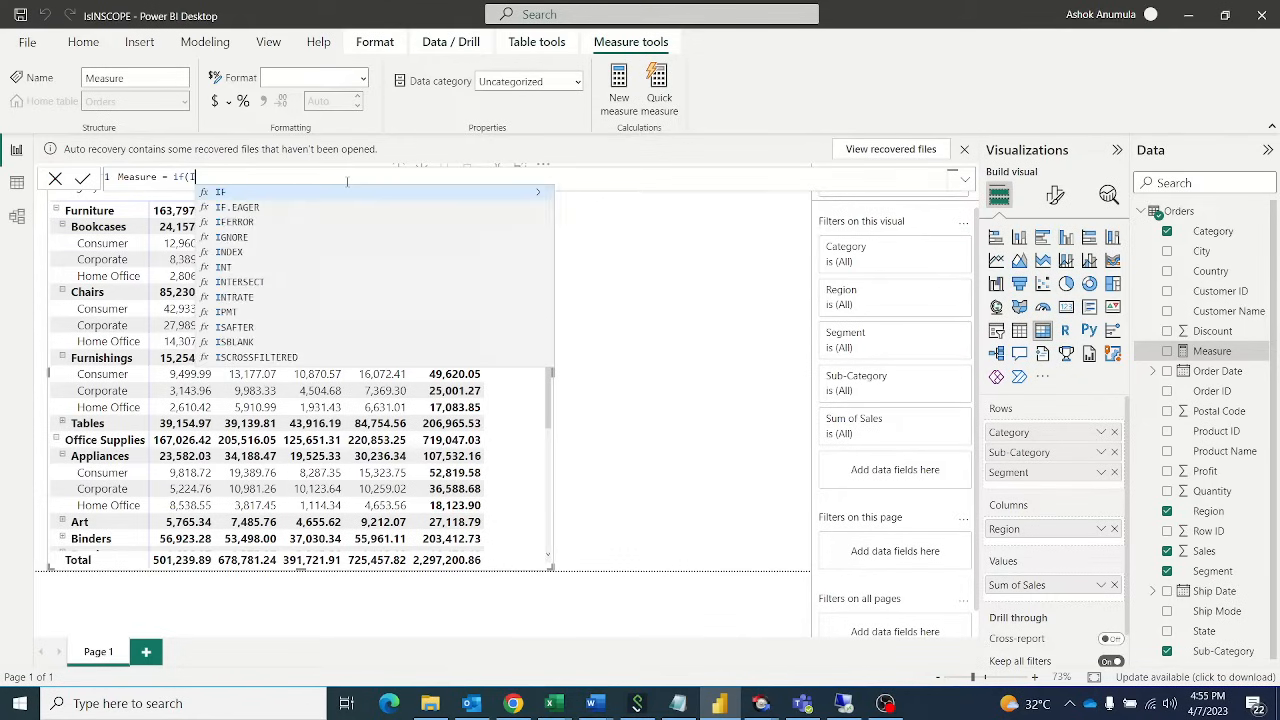
pyautogui.write('SINS')
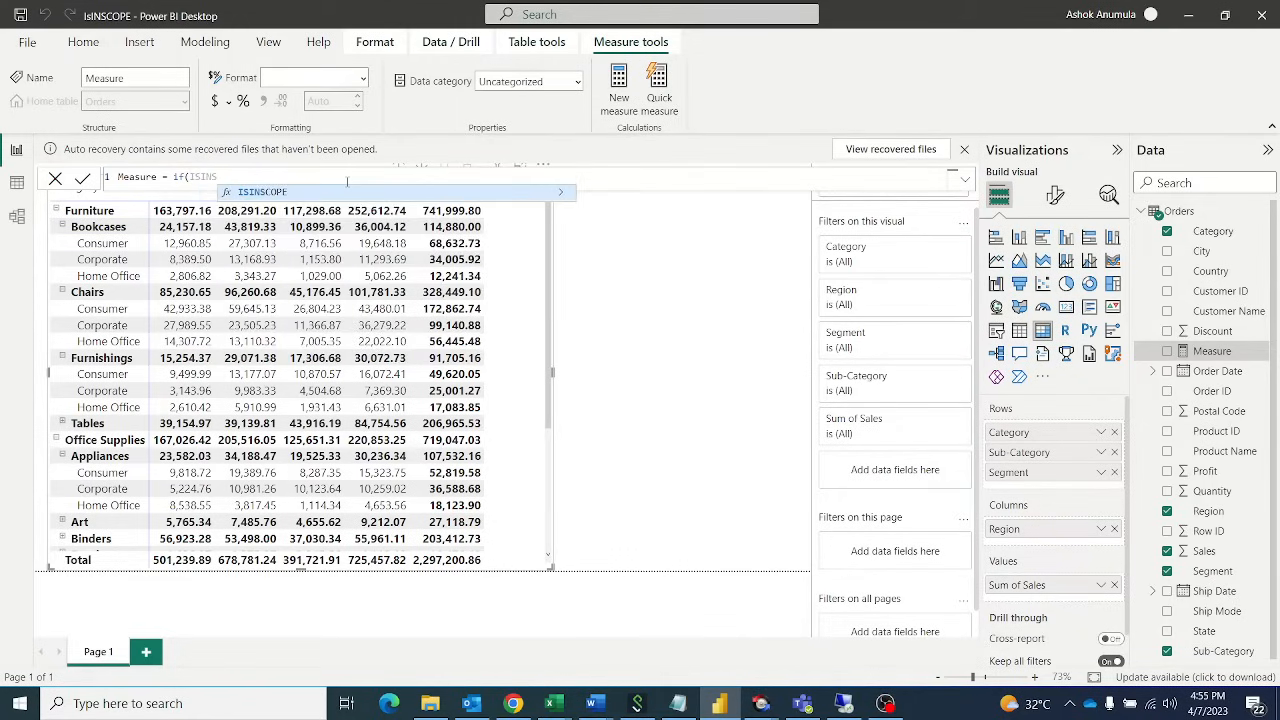
pyautogui.click(290, 193)
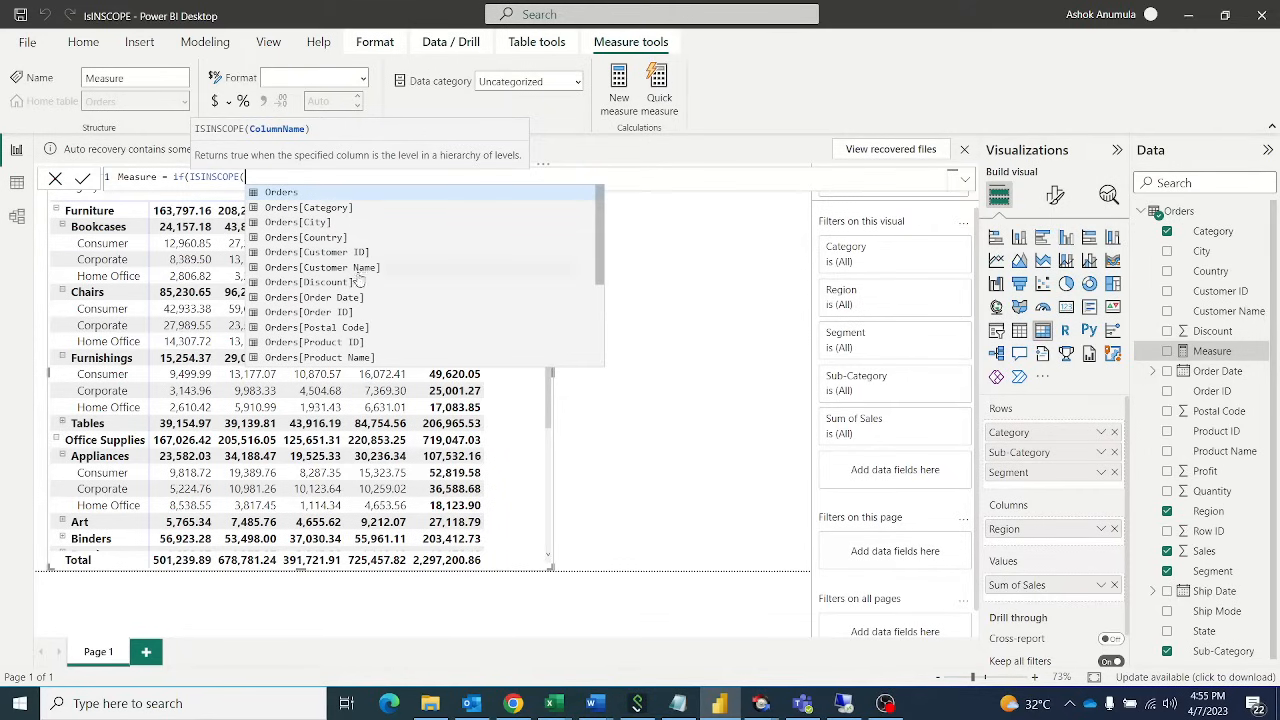
pyautogui.write('se')
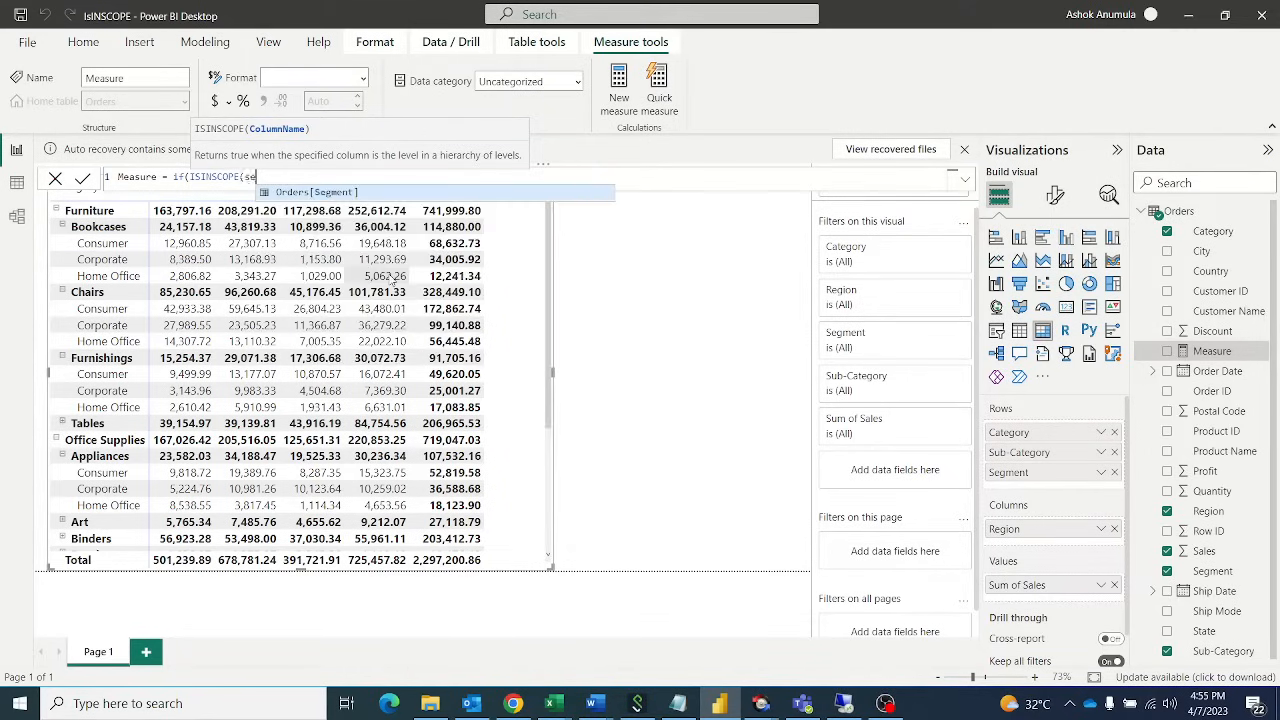
pyautogui.click(345, 193)
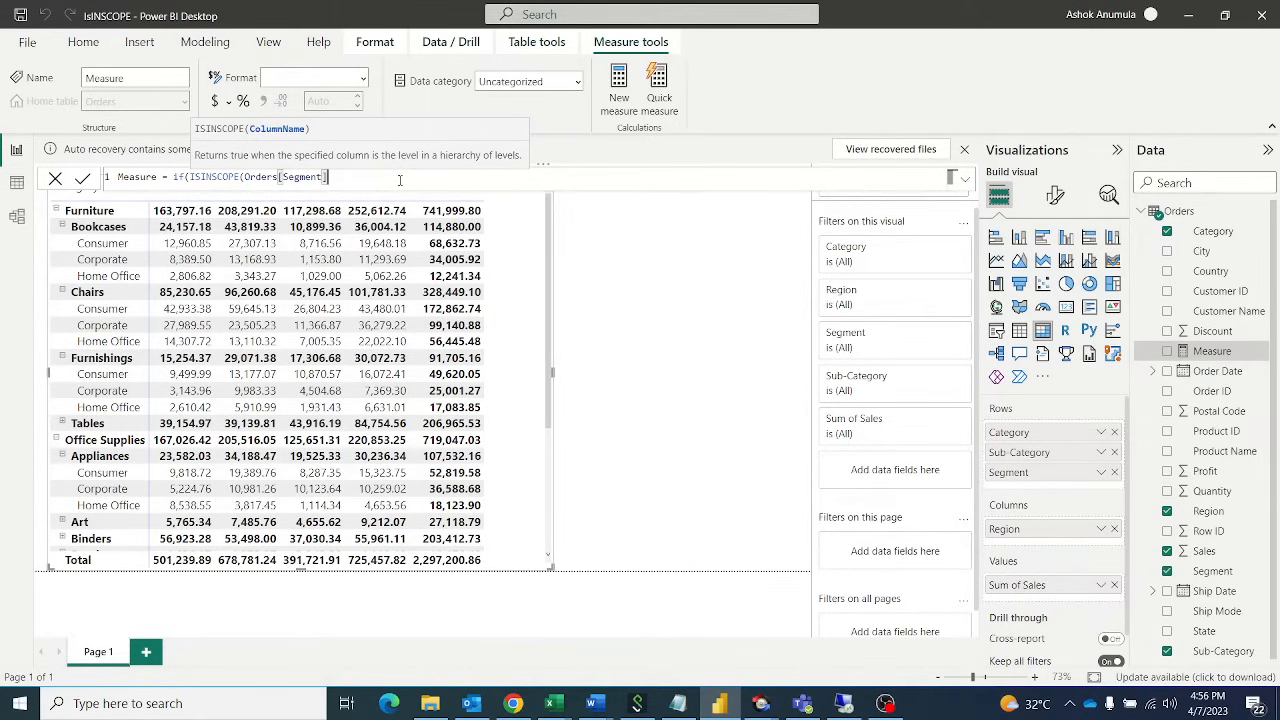
pyautogui.write(')')
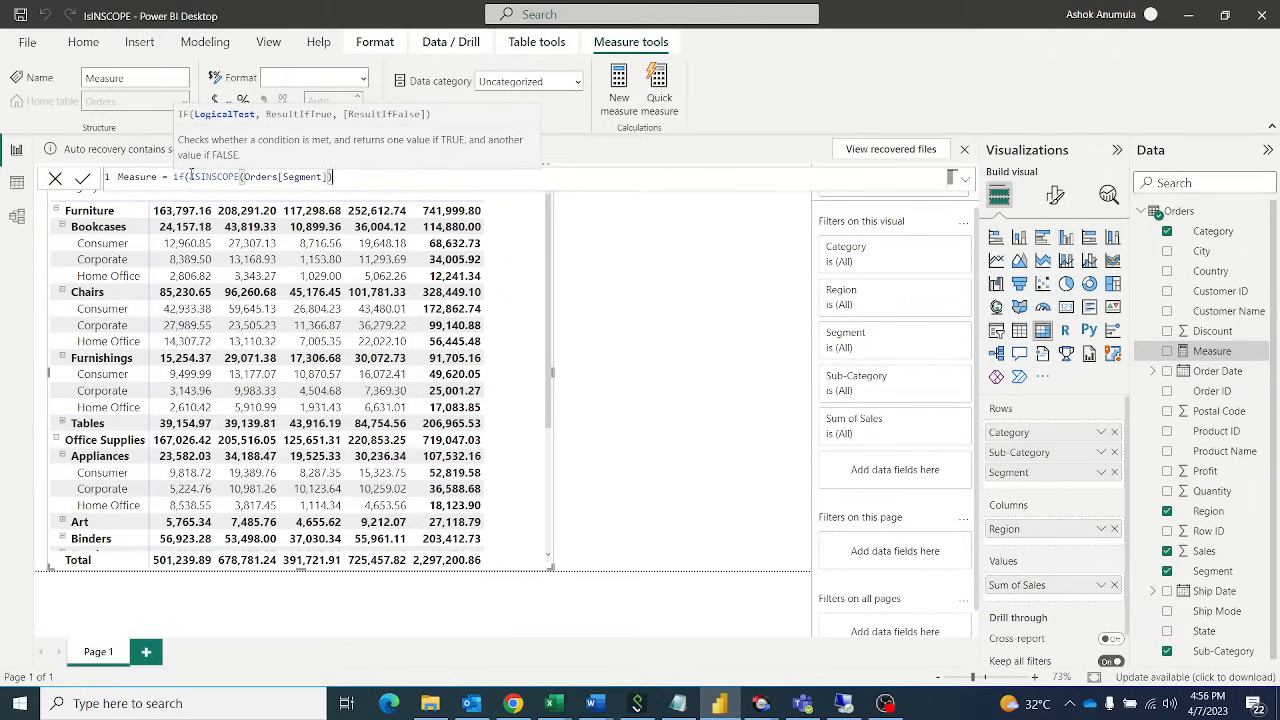
# Step: Wrap the ISINSCOPE test in an AND function, ready for a second condition
pyautogui.doubleClick(192, 176)
pyautogui.write('AND')
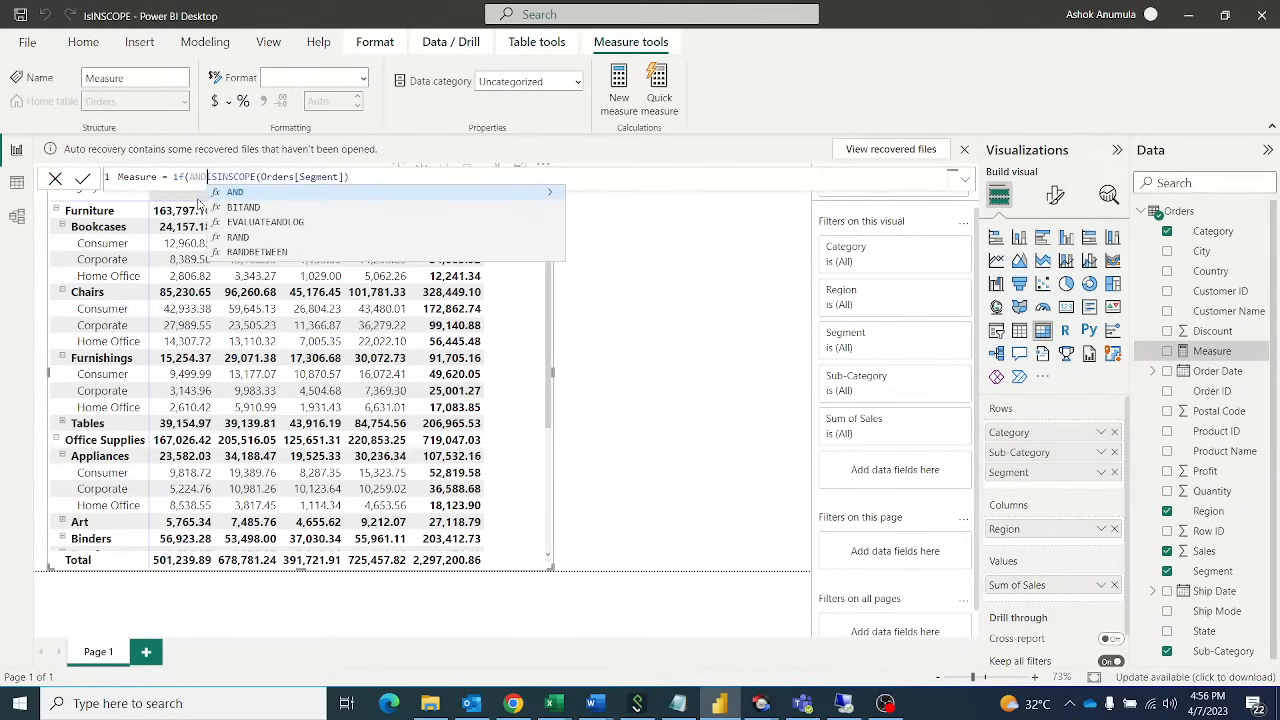
pyautogui.write('(')
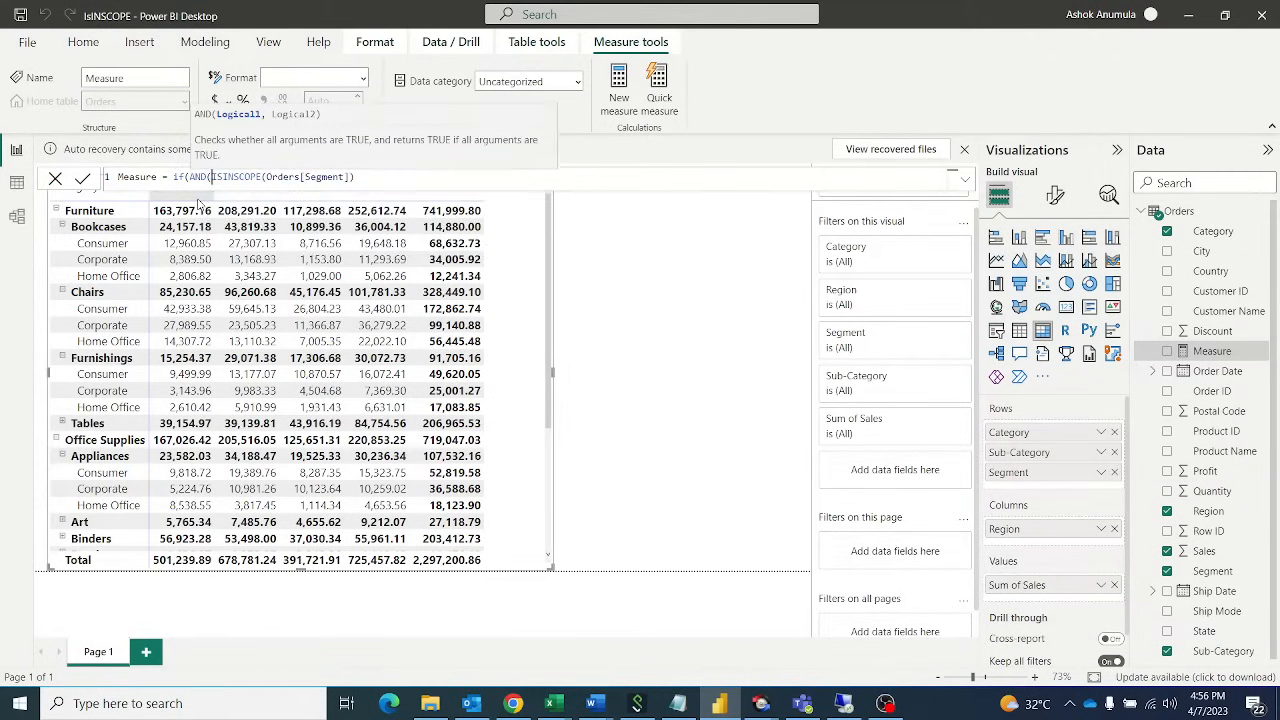
pyautogui.click(385, 179)
pyautogui.write(')')
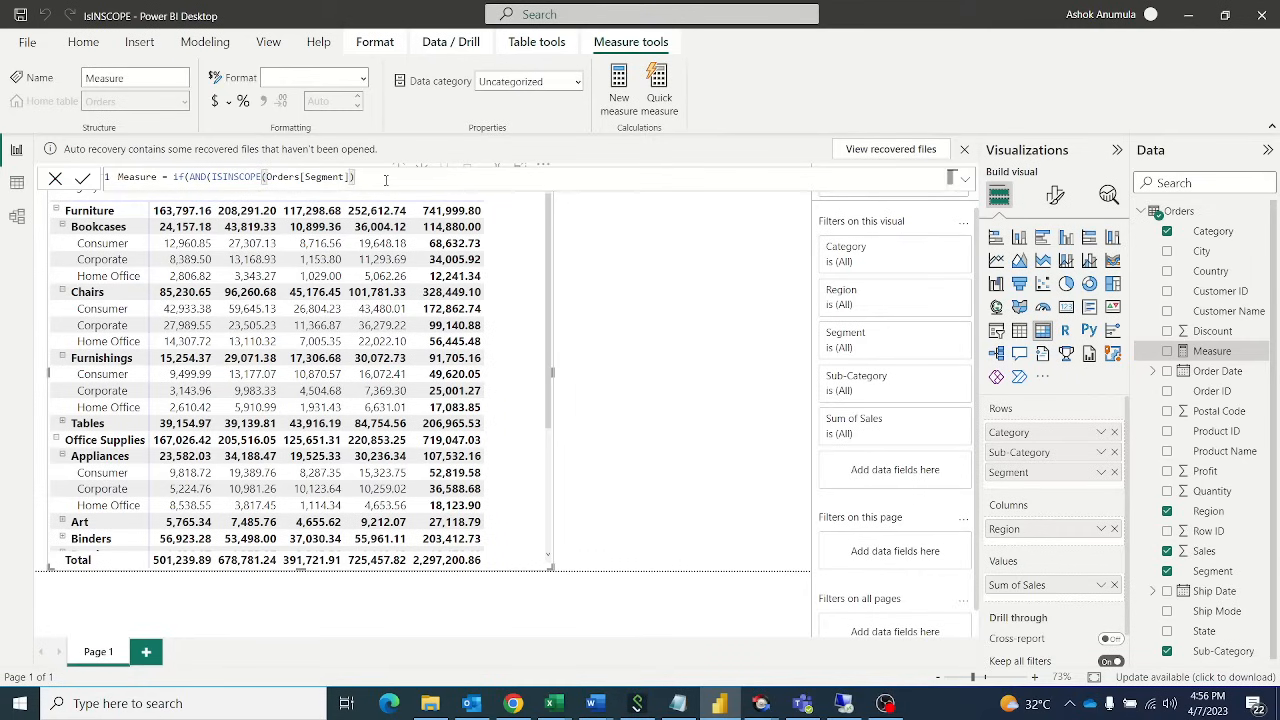
pyautogui.write(',')
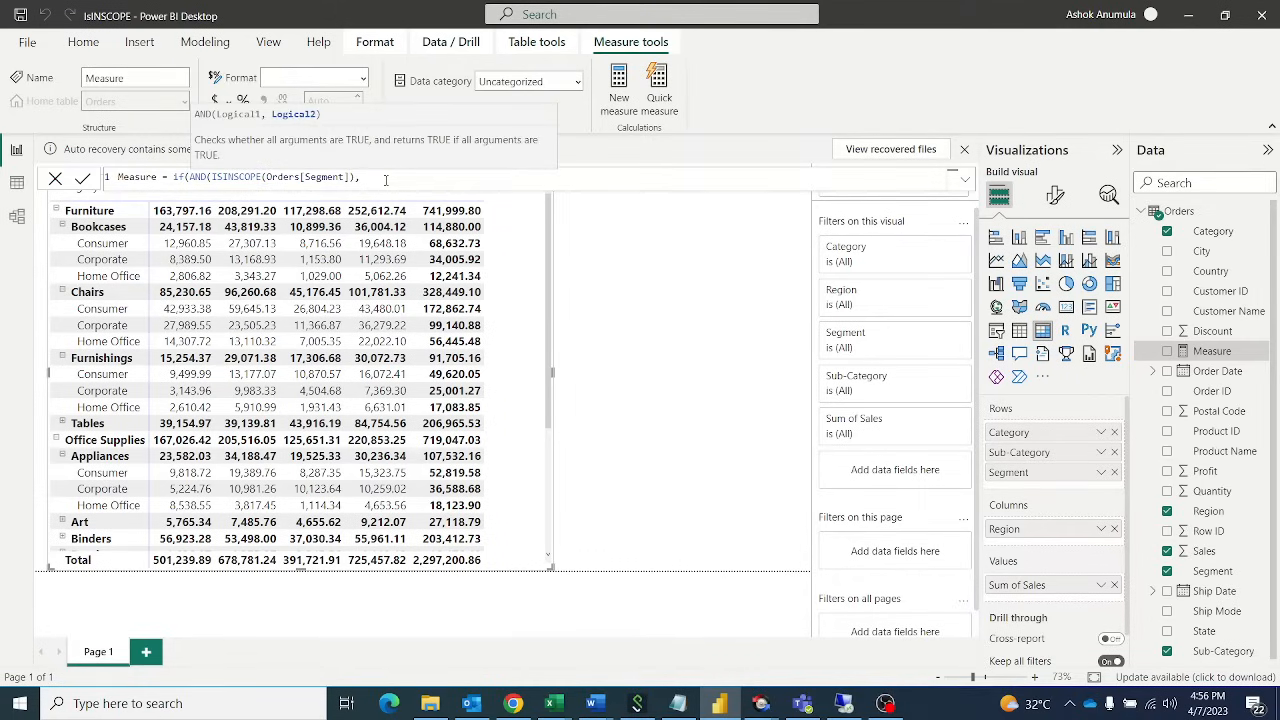
# Step: Add SELECTEDVALUE(Orders[Region]) ="West" as the second AND condition and close the logical test
pyautogui.write(' sele')
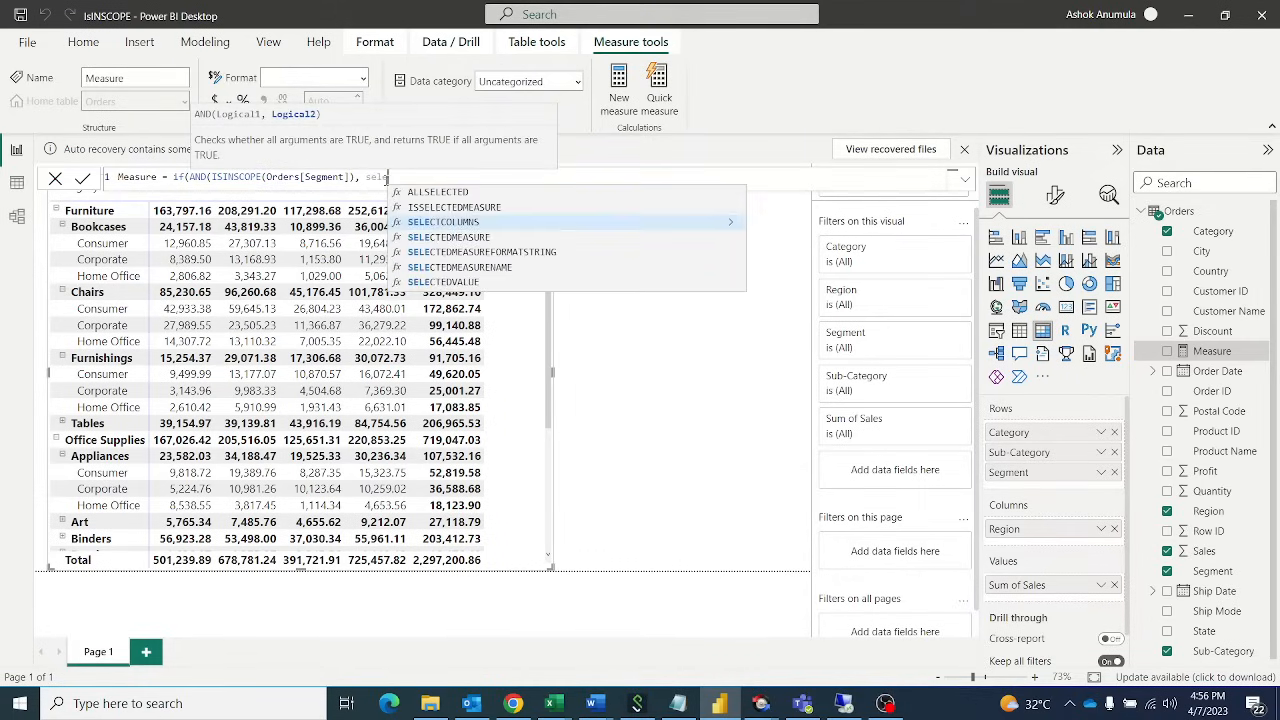
pyautogui.click(466, 284)
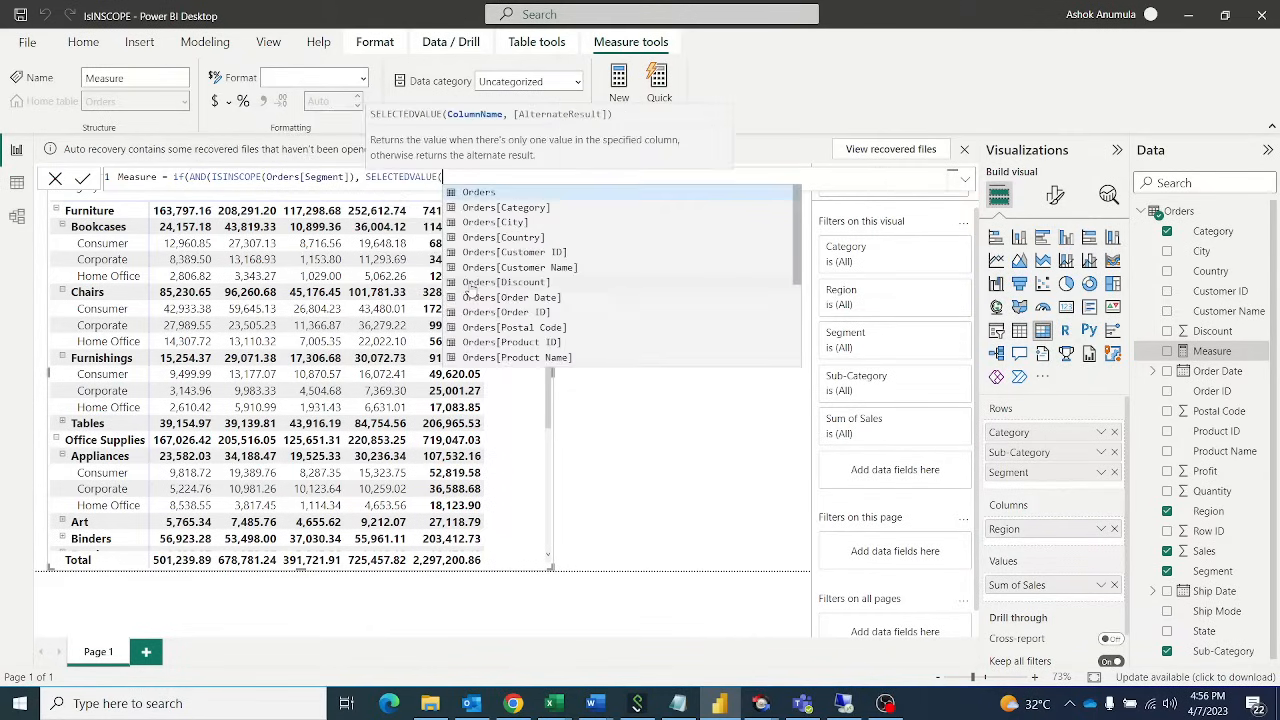
pyautogui.write('re')
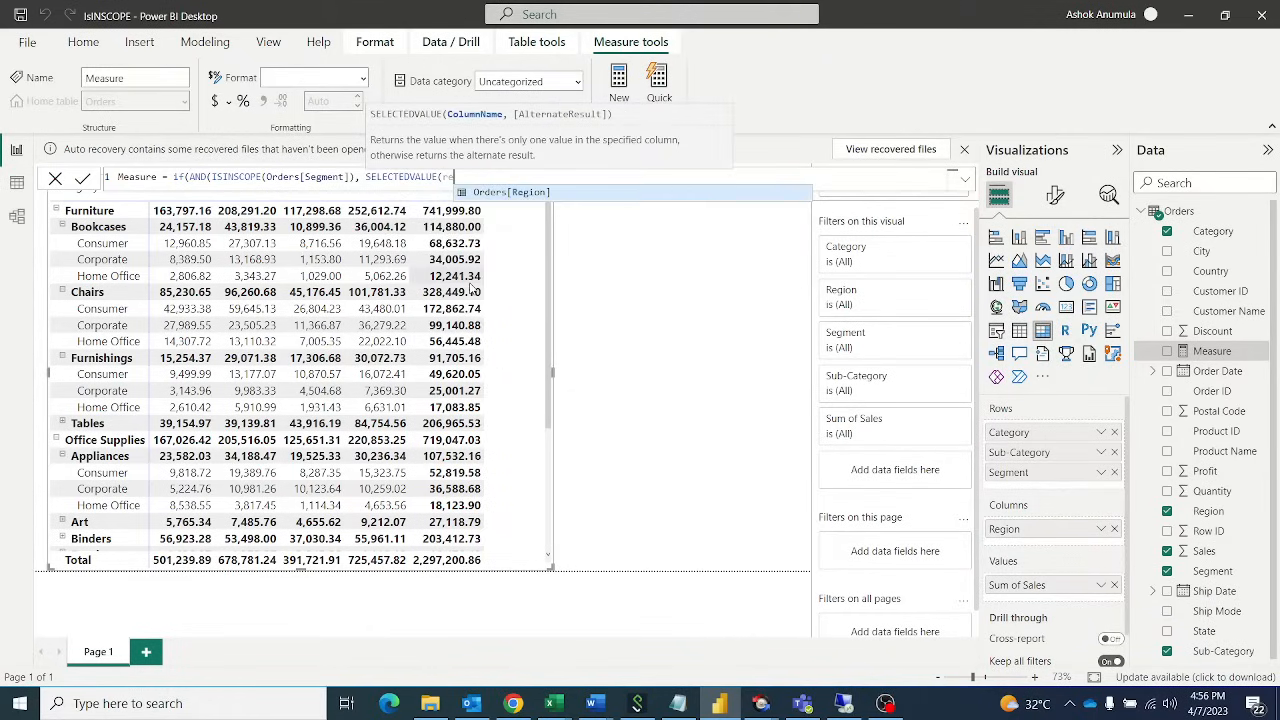
pyautogui.click(562, 192)
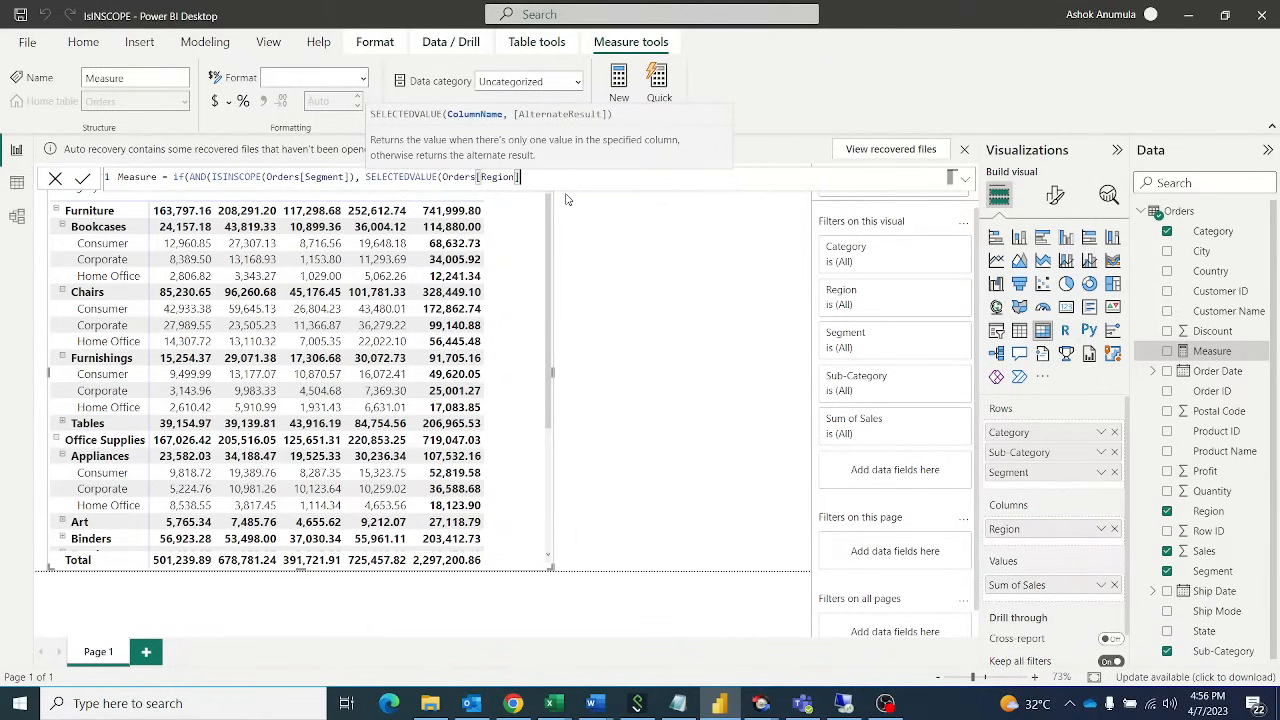
pyautogui.write(')')
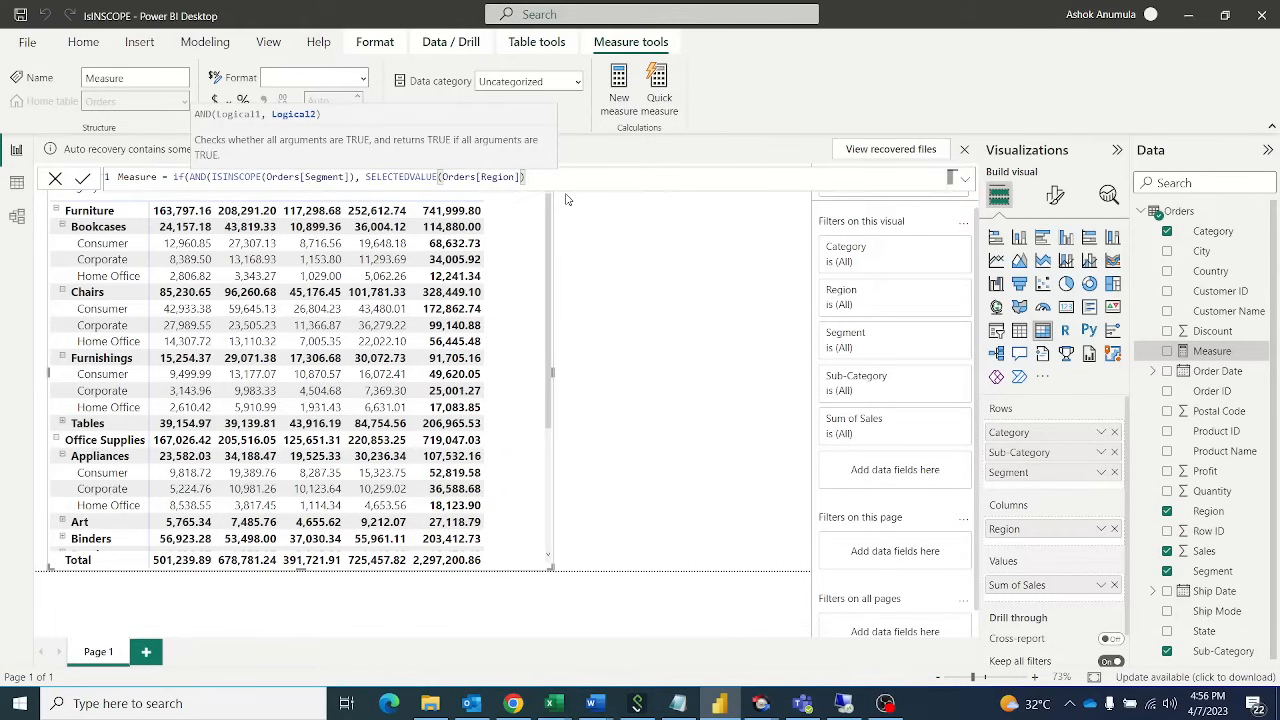
pyautogui.write(' ="West")')
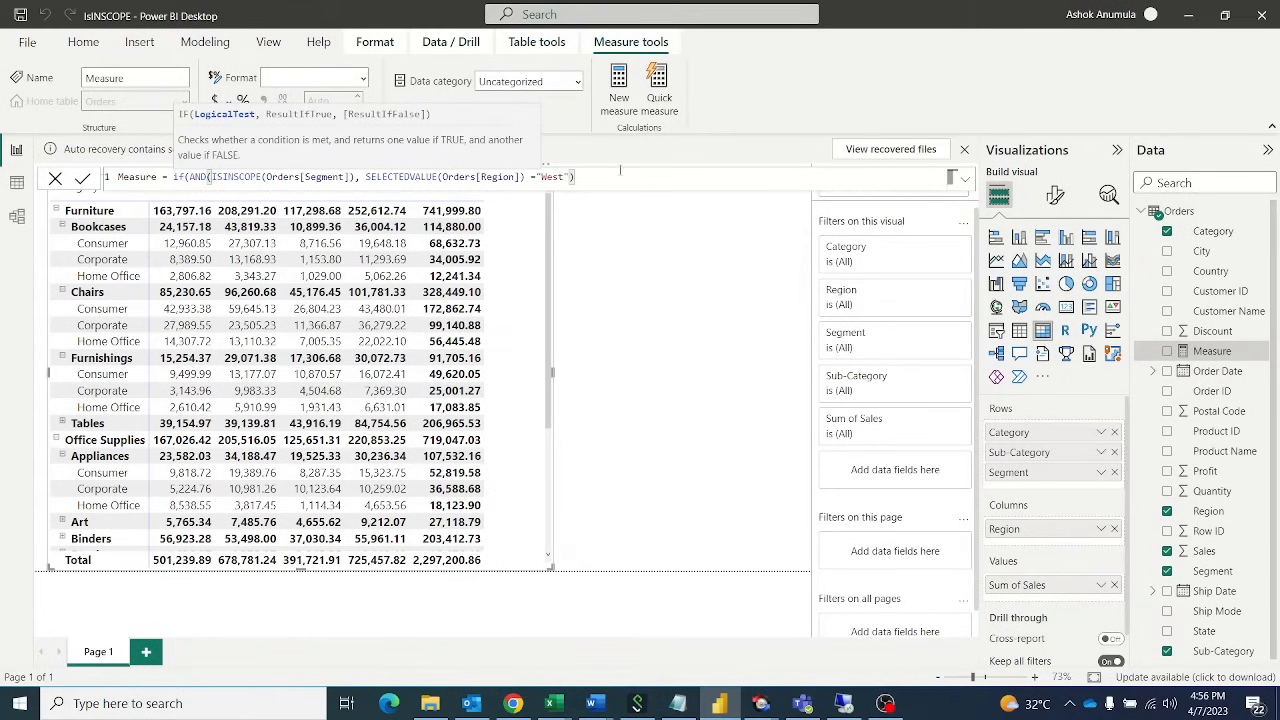
pyautogui.write(',')
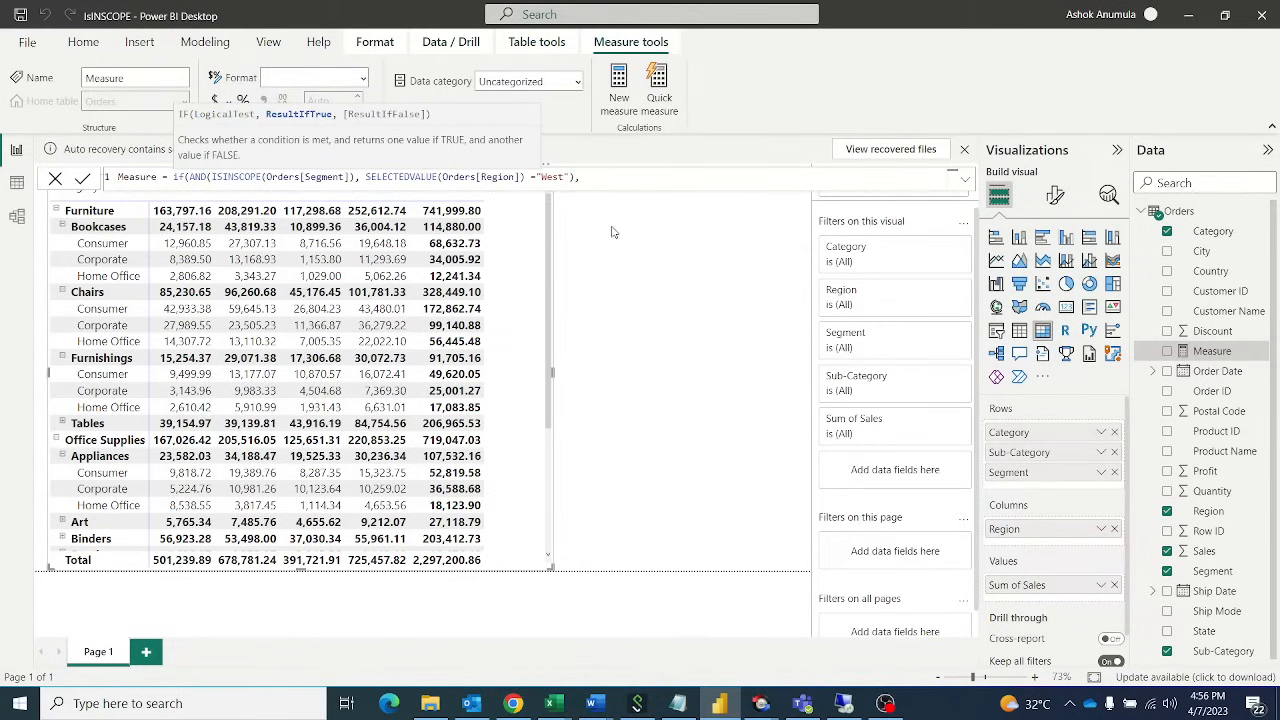
# Step: Enter BLANK() as the result of the IF when the test is true
pyautogui.write('balnk')
pyautogui.press('BackSpace')
pyautogui.press('BackSpace')
pyautogui.press('BackSpace')
pyautogui.press('BackSpace')
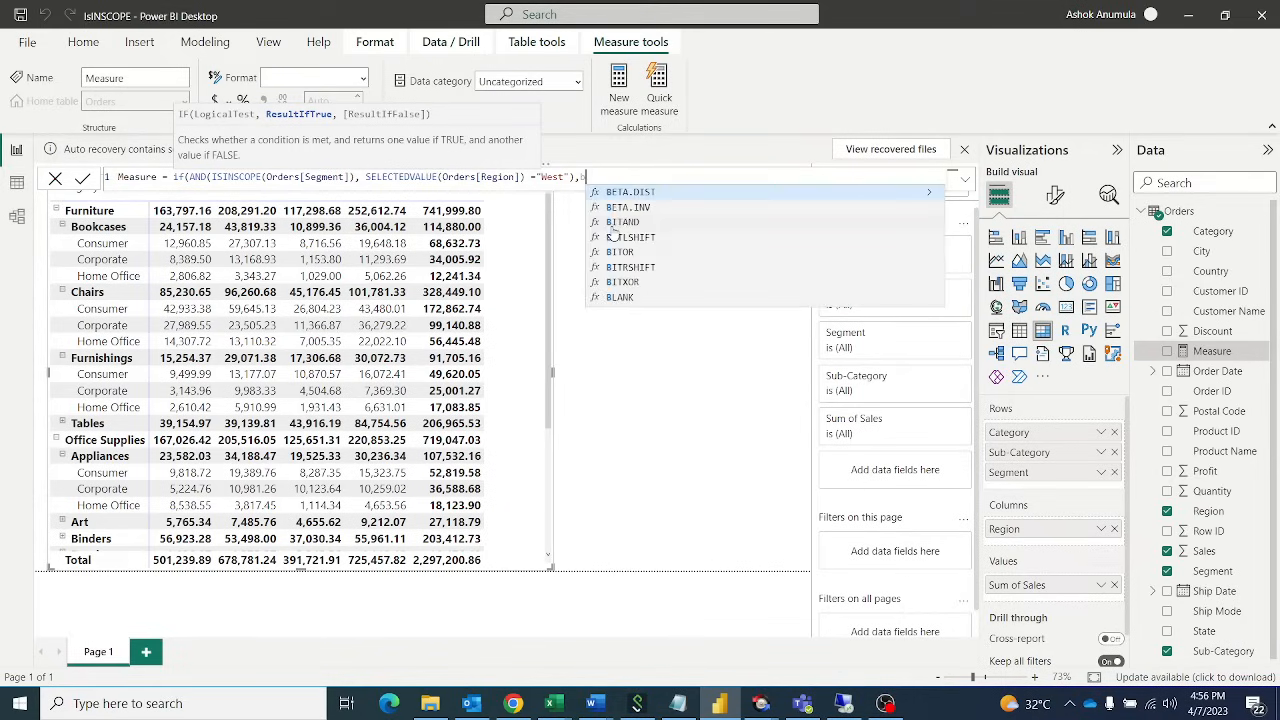
pyautogui.write('lank')
pyautogui.press('Tab')
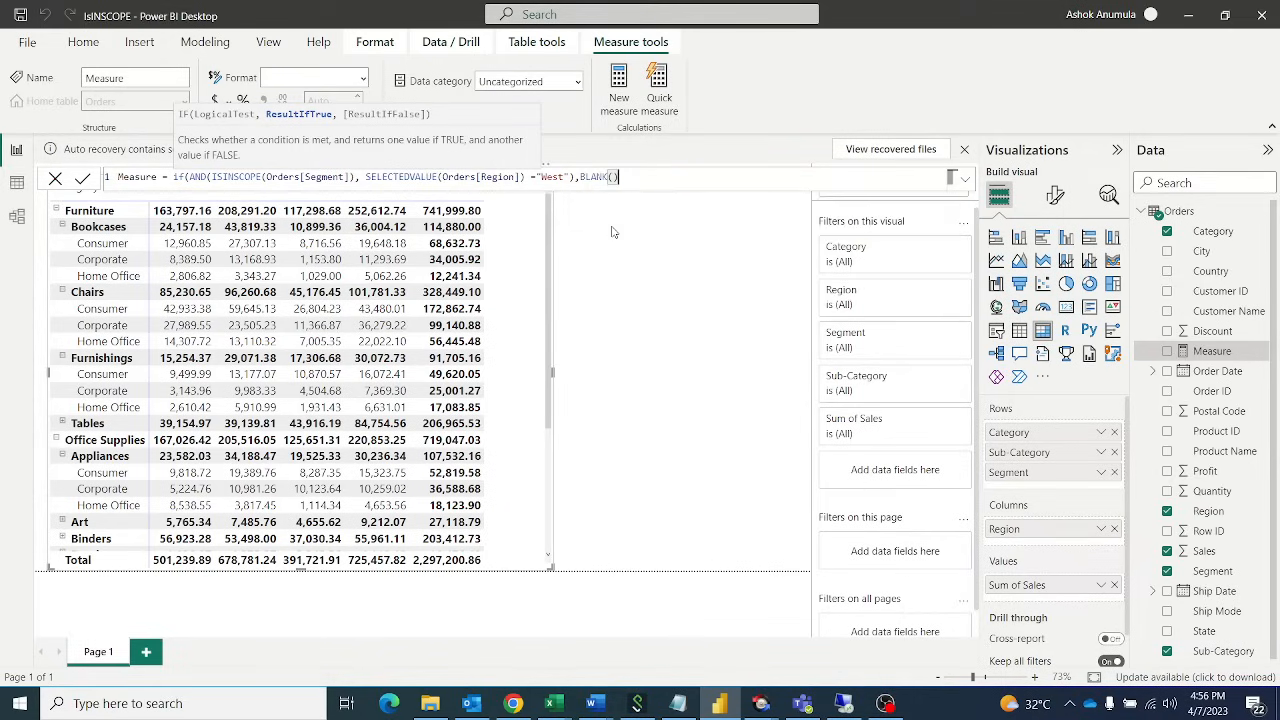
# Step: Enter sum(Orders[Sales]) as the false result of the IF, close the formula and commit the measure
pyautogui.write(', sum')
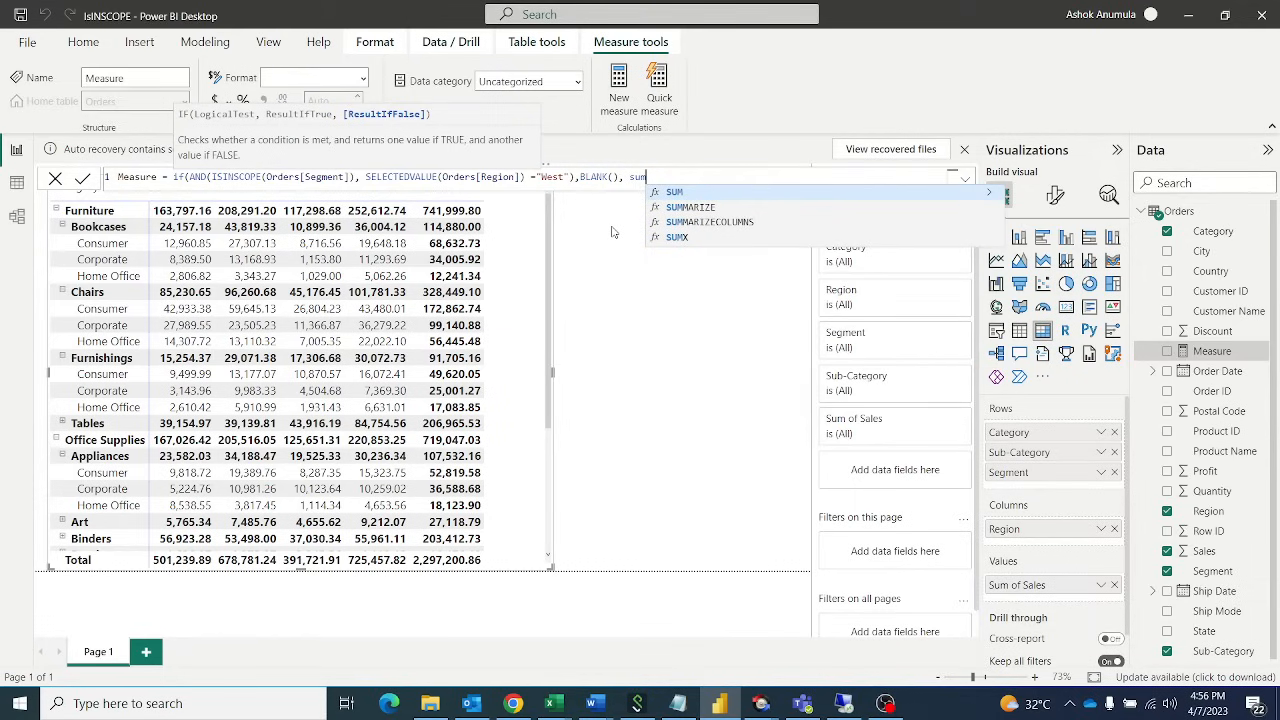
pyautogui.write('(sales')
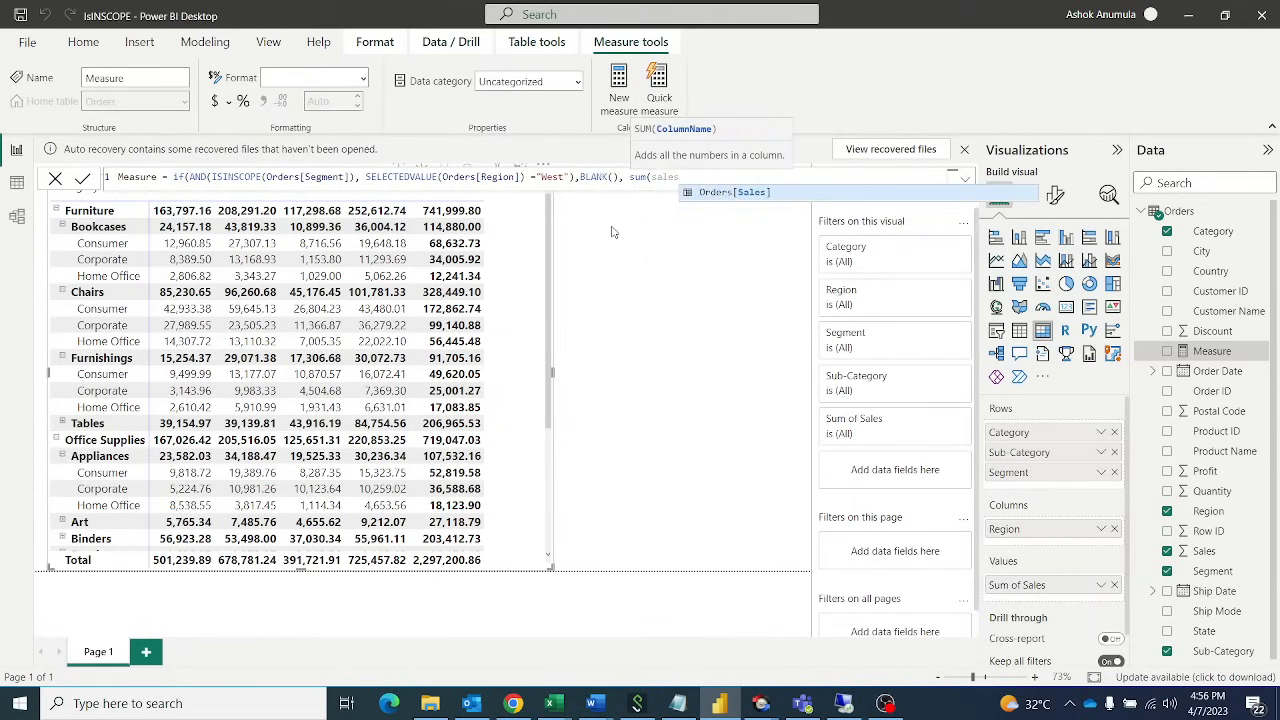
pyautogui.press('Tab')
pyautogui.write(')')
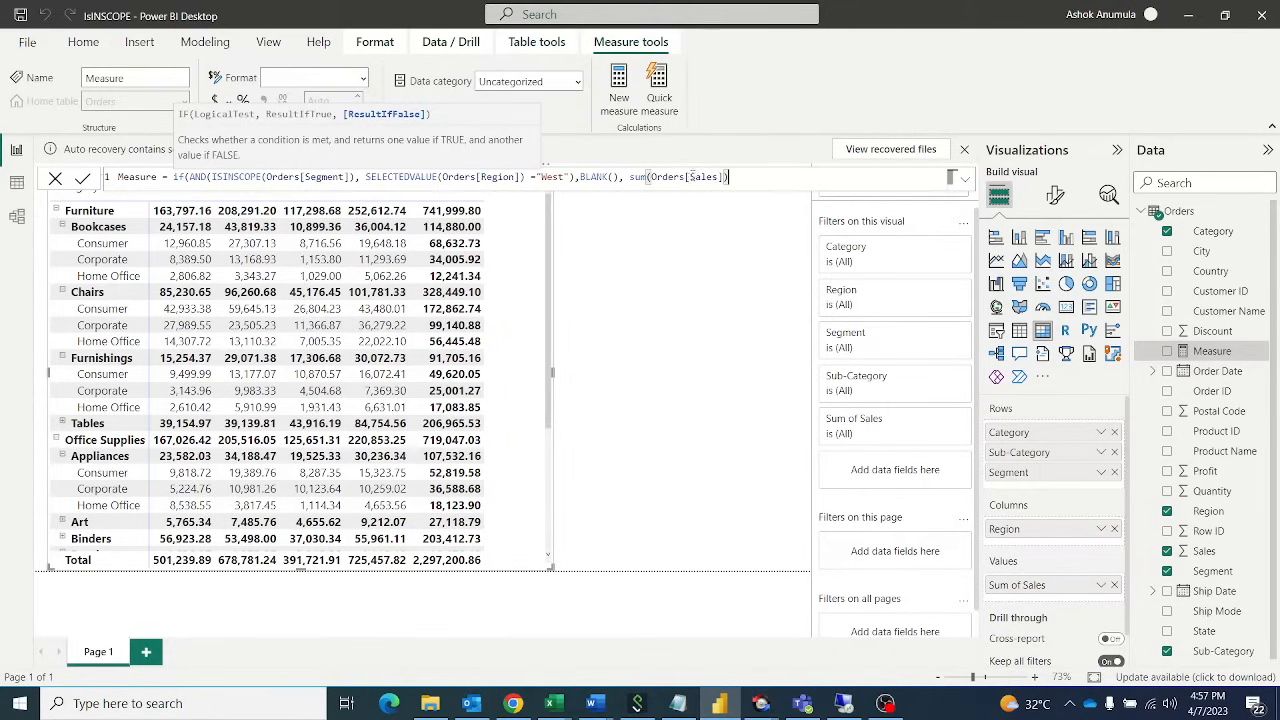
pyautogui.click(83, 180)
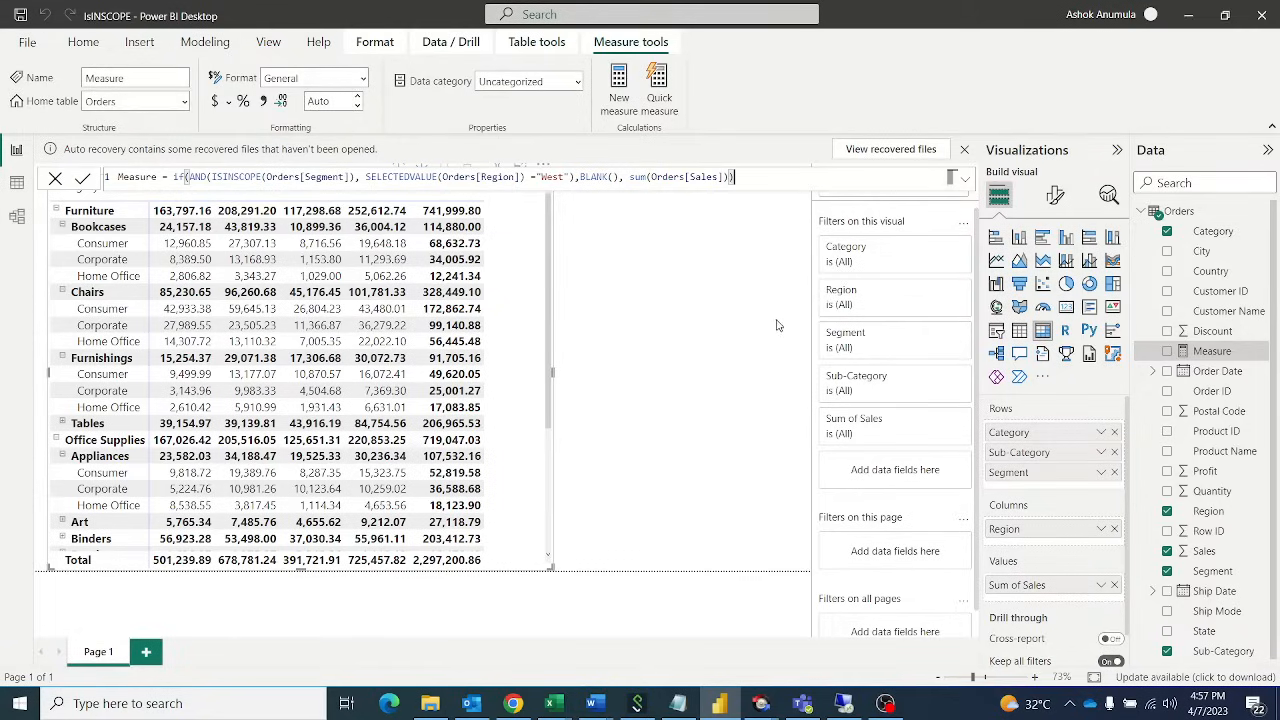
# Step: Replace Sum of Sales with the new Measure in the matrix values
pyautogui.click(1116, 587)
pyautogui.moveTo(1215, 352); pyautogui.dragTo(1100, 585)
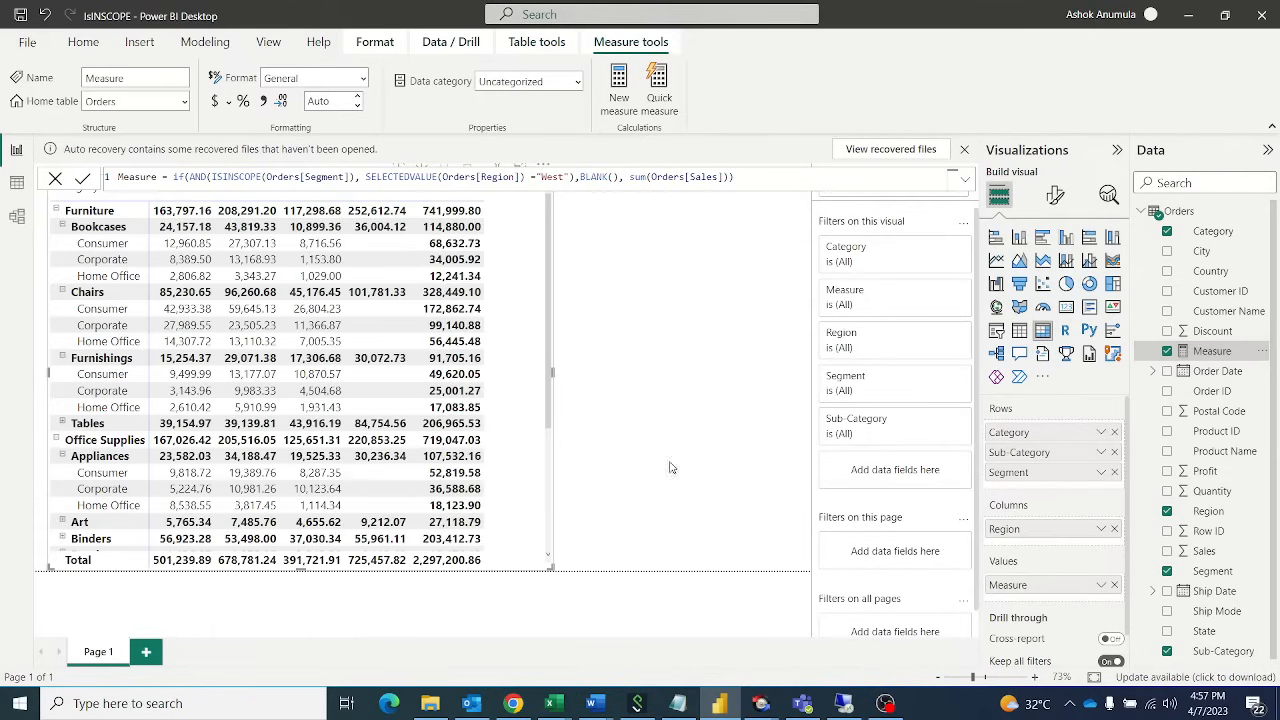